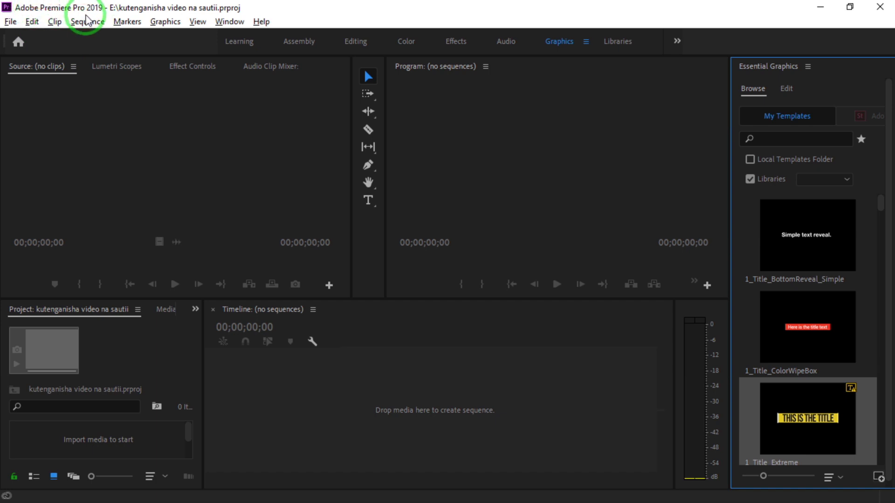
# Step: Import _DSC0038.MOV from New folder into the project through File > Import
pyautogui.click(13, 22)
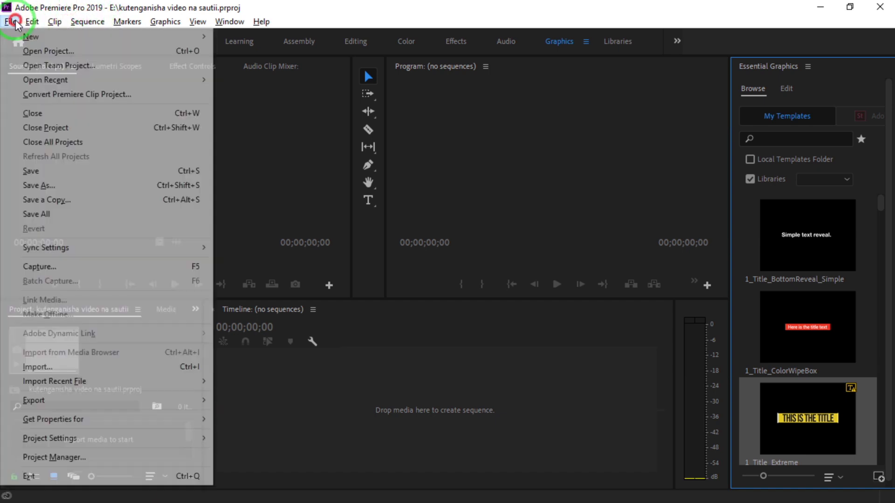
pyautogui.click(56, 370)
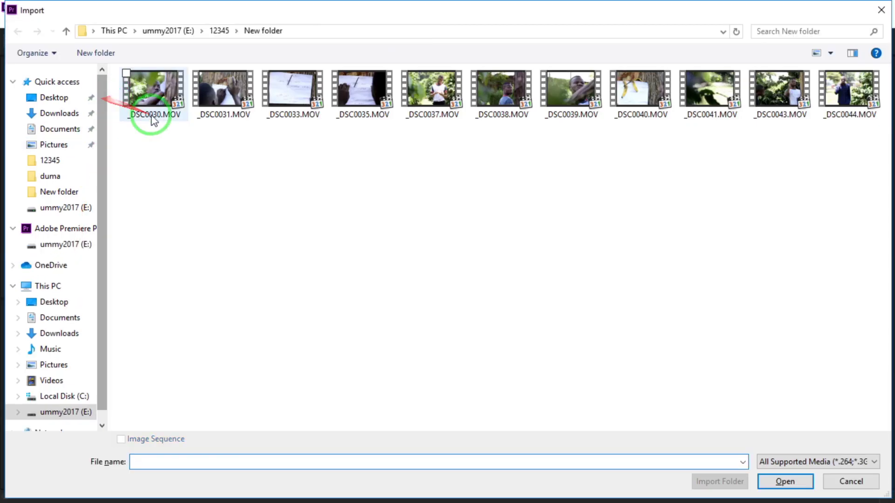
pyautogui.click(519, 99)
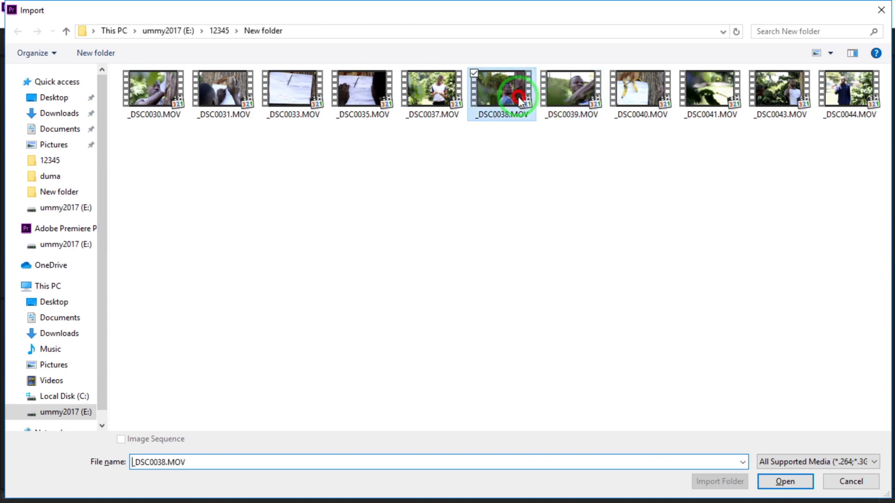
pyautogui.doubleClick(520, 99)
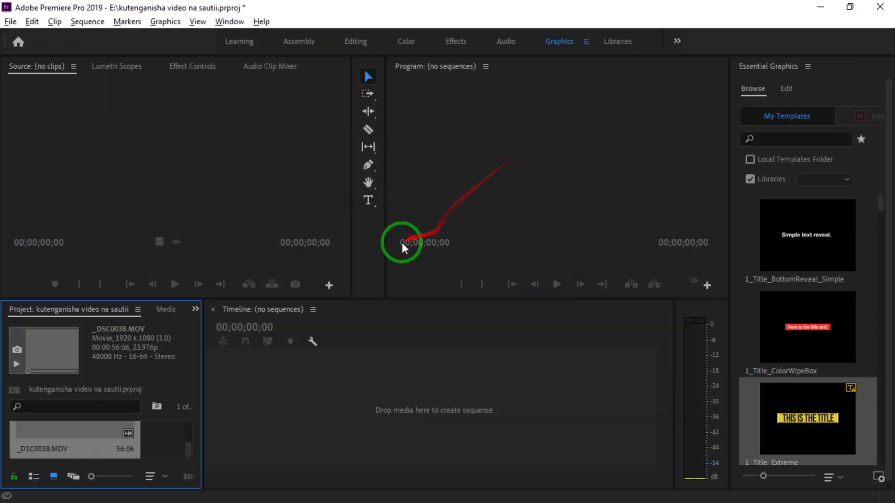
# Step: Mark _DSC0038.MOV from 00:00:08:19 to 00:00:21:23 and drag it into a new sequence
pyautogui.doubleClick(62, 429)
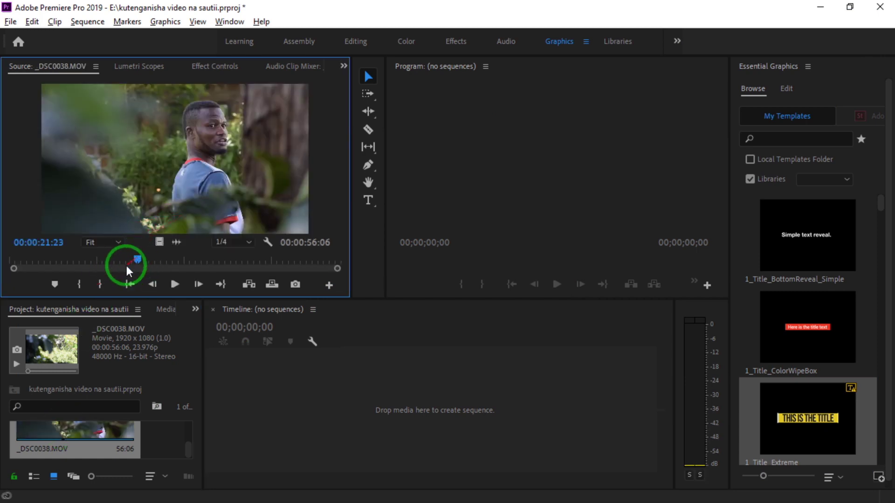
pyautogui.click(101, 286)
pyautogui.moveTo(136, 255)
pyautogui.mouseDown()
pyautogui.moveTo(45, 264)
pyautogui.moveTo(69, 270)
pyautogui.mouseUp()
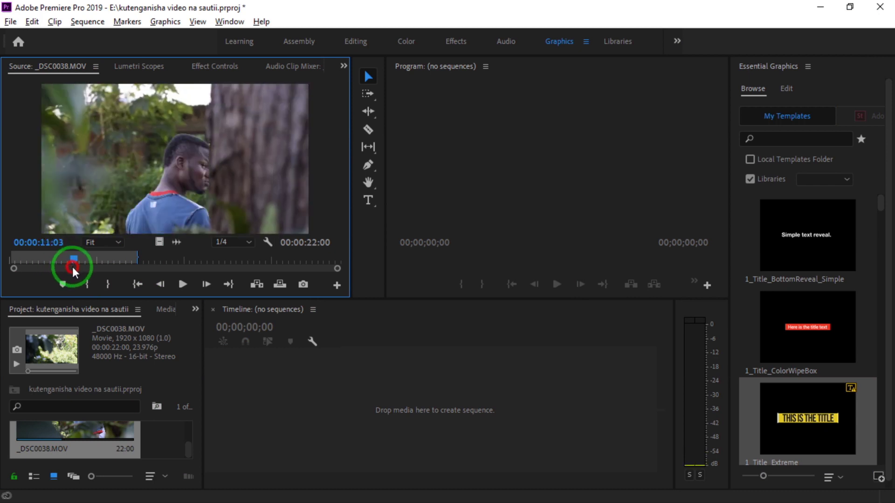
pyautogui.moveTo(68, 264); pyautogui.dragTo(59, 264)
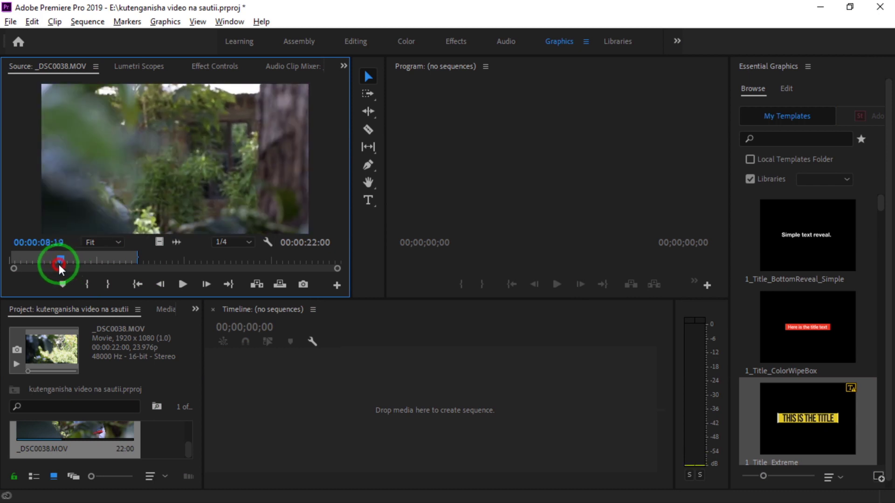
pyautogui.click(87, 284)
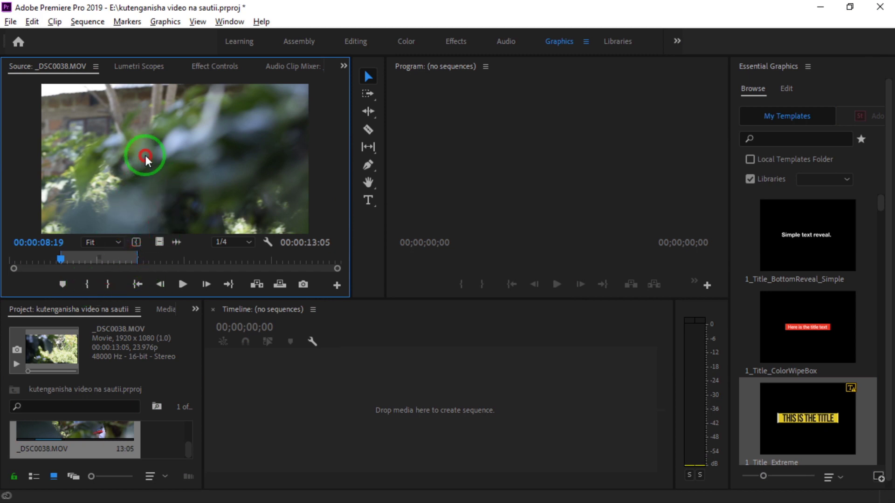
pyautogui.moveTo(144, 160); pyautogui.dragTo(348, 424)
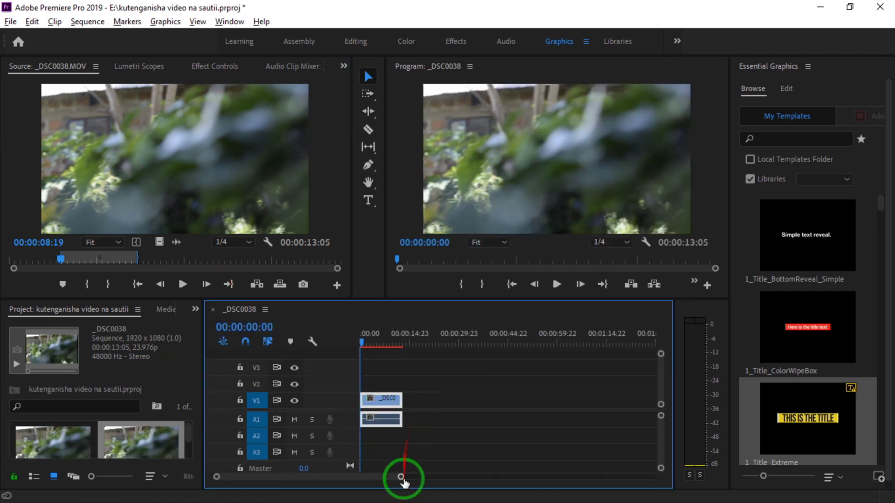
pyautogui.moveTo(400, 477); pyautogui.dragTo(316, 477)
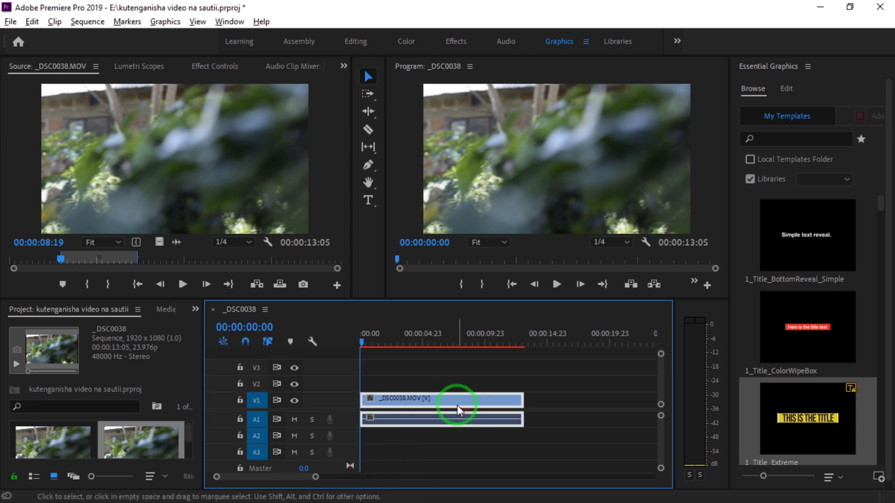
# Step: Unlink the timeline clip's audio from its video and delete the audio from A1
pyautogui.rightClick(430, 398)
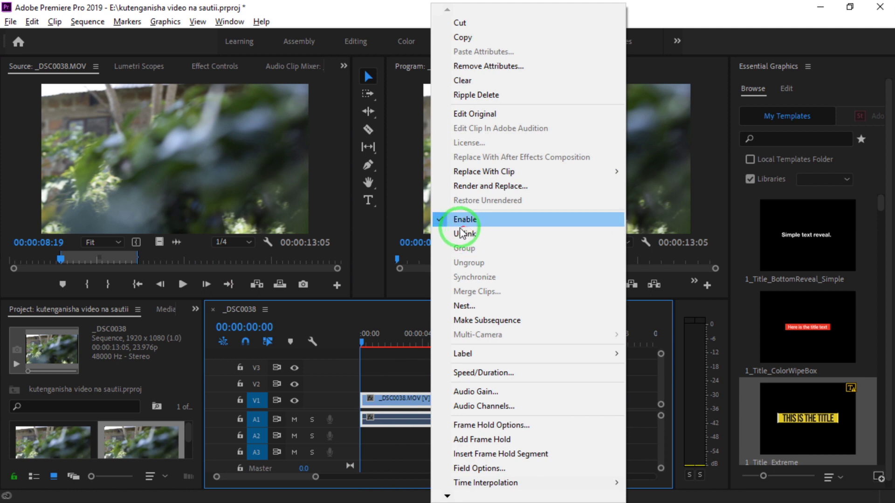
pyautogui.click(464, 234)
pyautogui.click(419, 420)
pyautogui.click(414, 401)
pyautogui.click(410, 418)
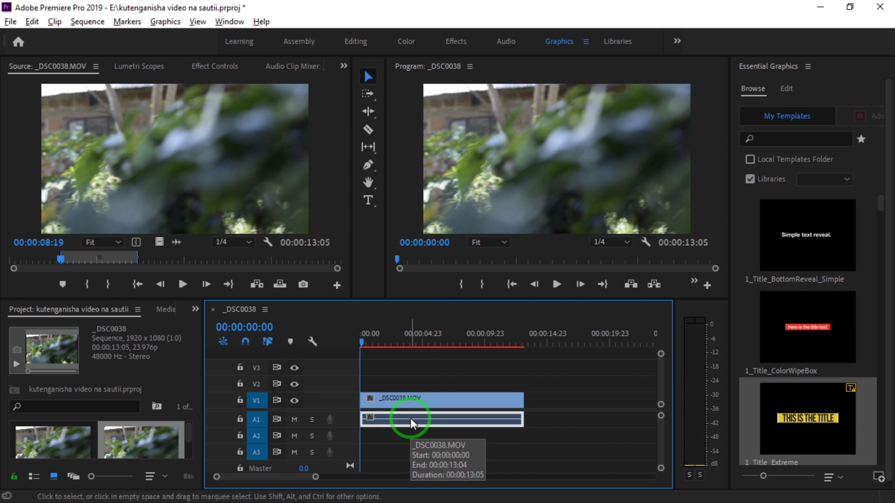
pyautogui.press('Delete')
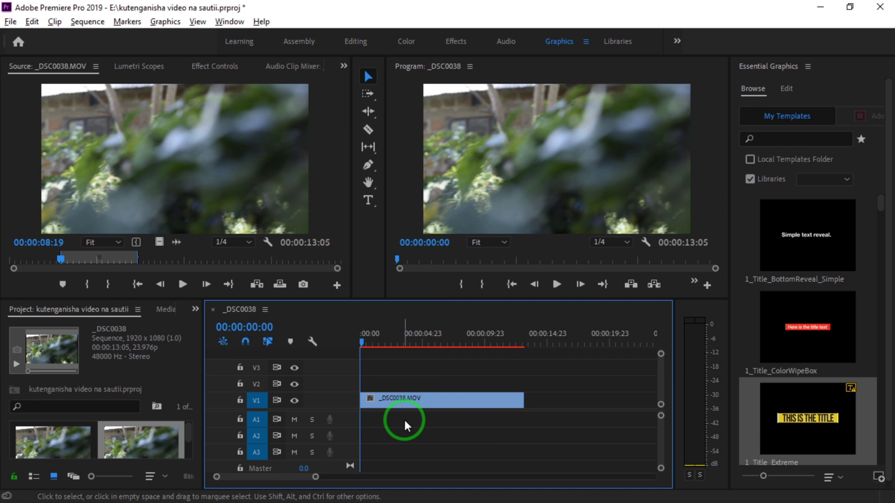
# Step: Delete the remaining video clip from V1, leaving the sequence empty
pyautogui.moveTo(480, 401)
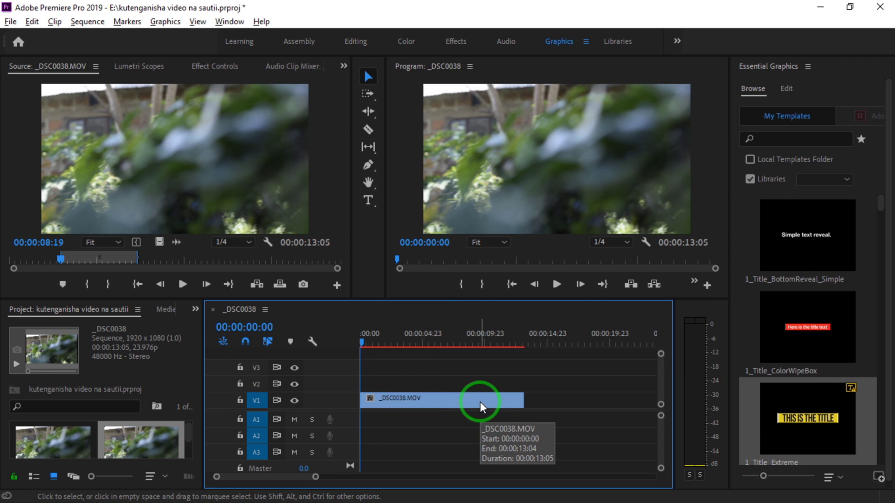
pyautogui.click(480, 402)
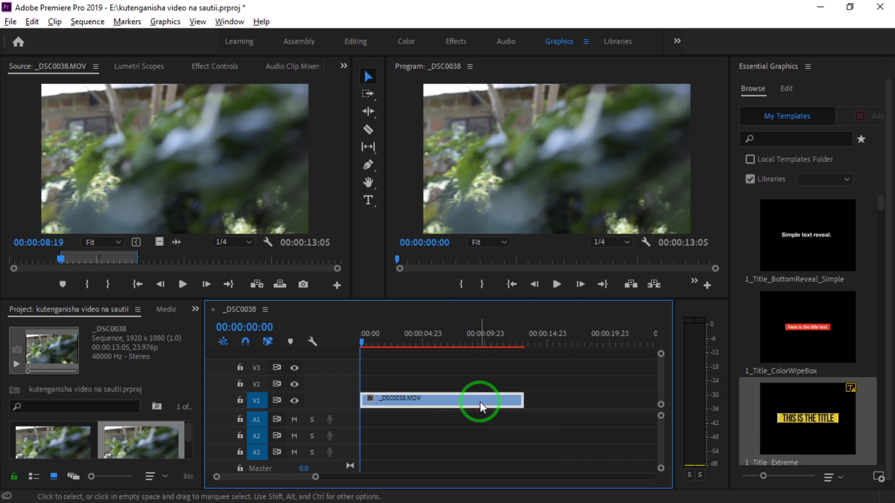
pyautogui.moveTo(451, 400)
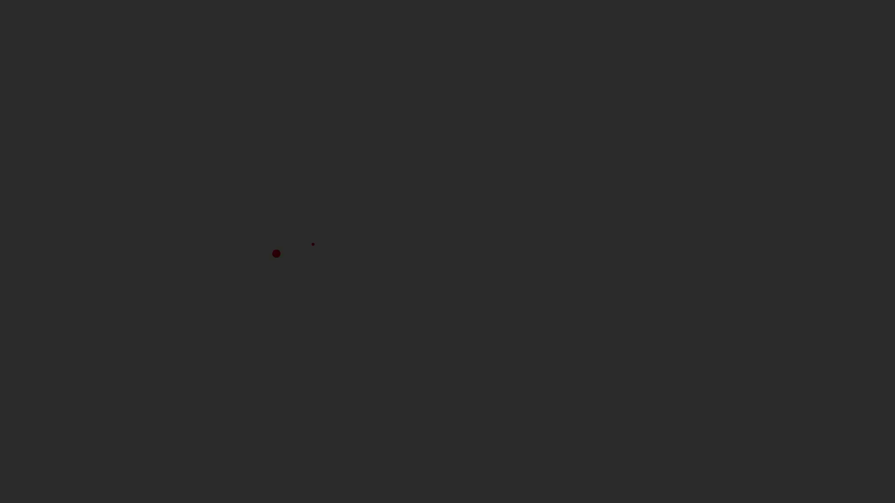
pyautogui.press('Delete')
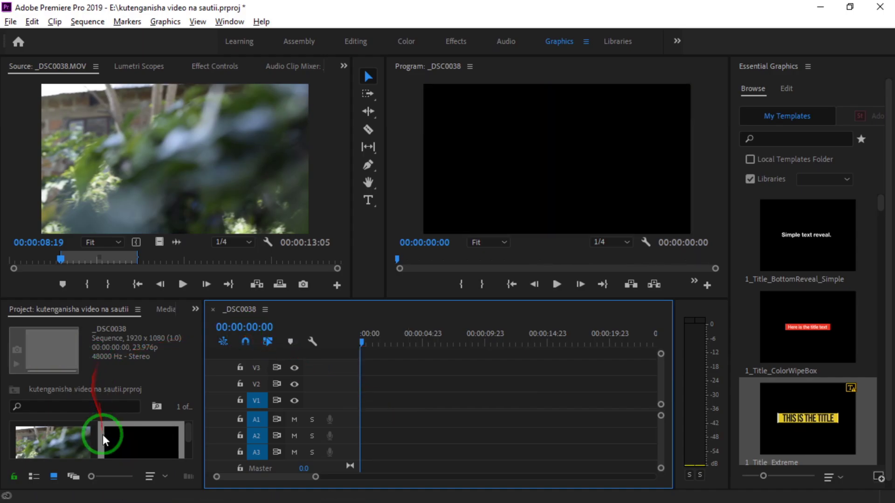
# Step: Place only the video of _DSC0038.MOV at the start of V1 and play the sequence
pyautogui.doubleClick(64, 443)
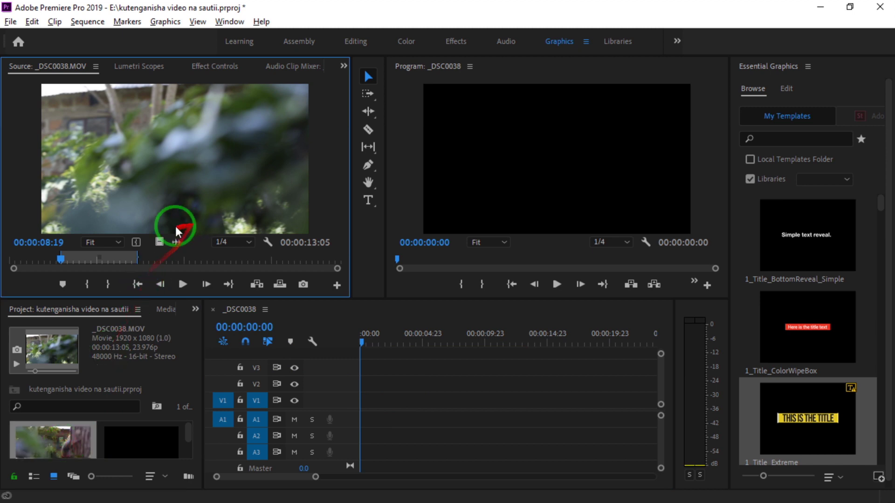
pyautogui.moveTo(156, 229); pyautogui.dragTo(93, 255)
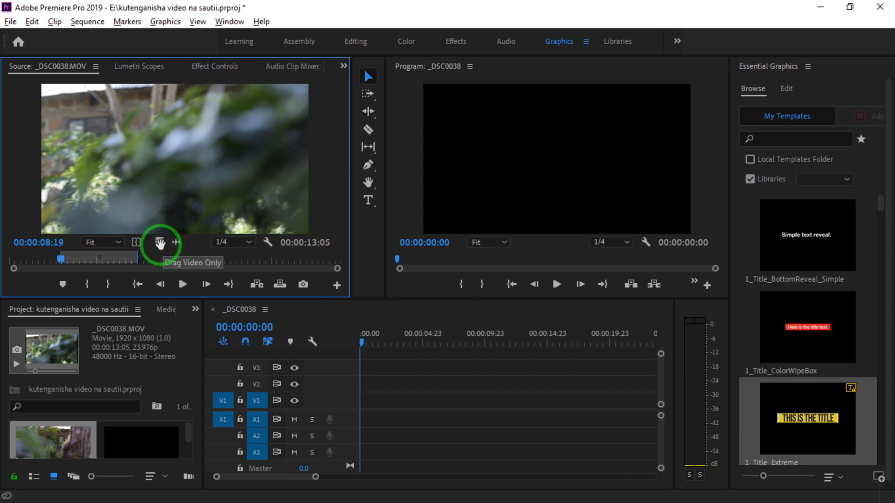
pyautogui.click(160, 292)
pyautogui.click(159, 243)
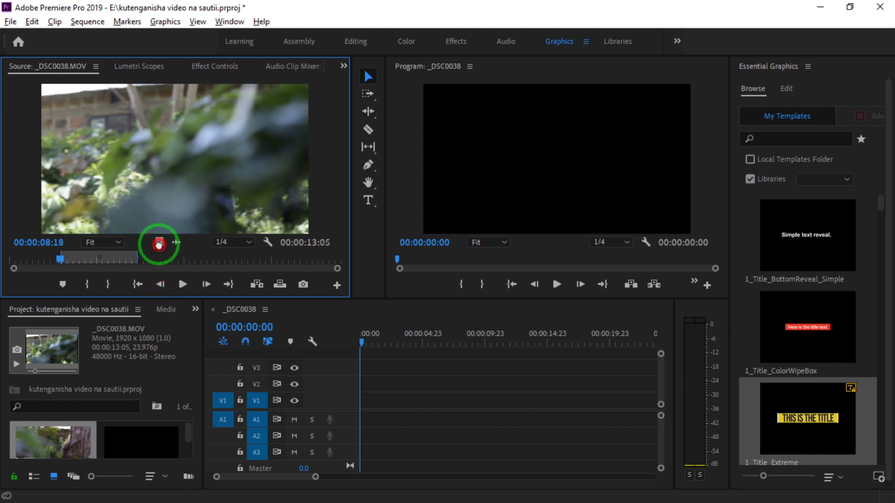
pyautogui.moveTo(158, 242); pyautogui.dragTo(370, 402)
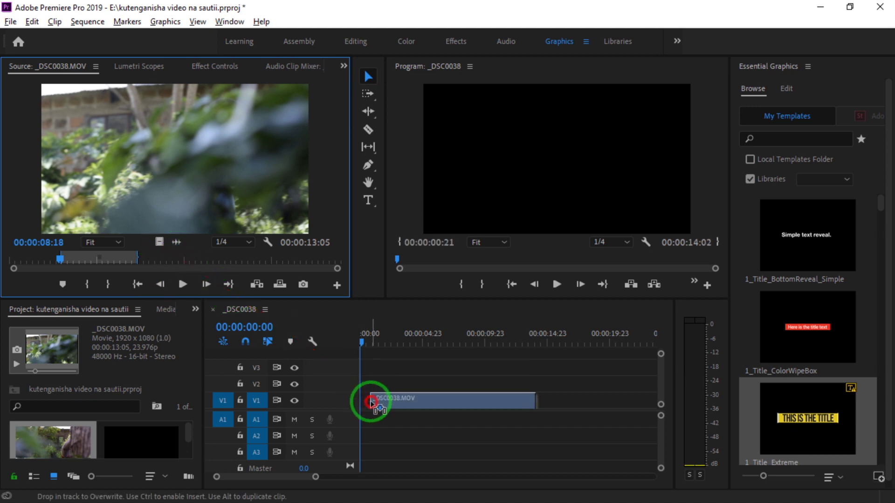
pyautogui.moveTo(372, 401); pyautogui.dragTo(344, 404)
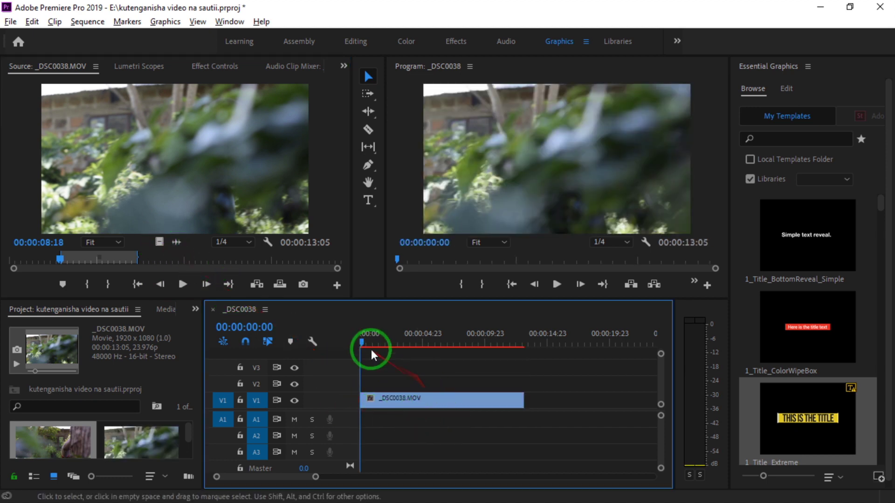
pyautogui.press('space')
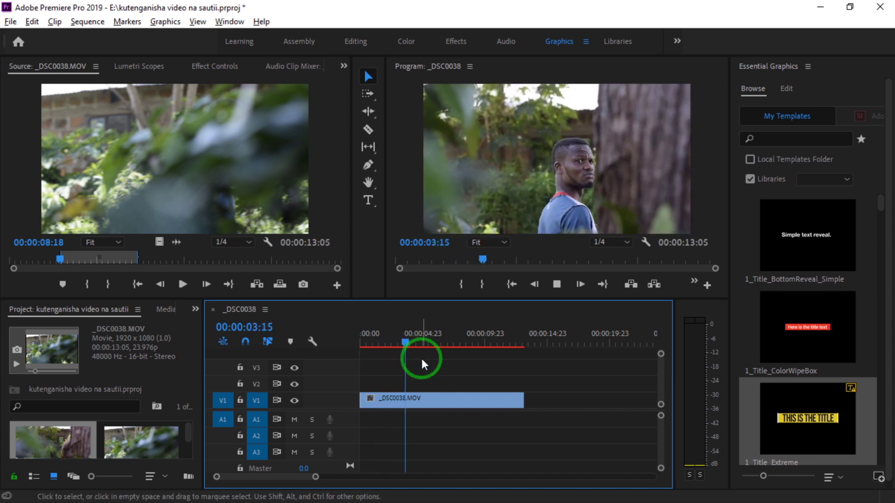
# Step: Stop playback and import TroyBoi_-_Amadeus.mp3 from E:\sound track into the project
pyautogui.press('space')
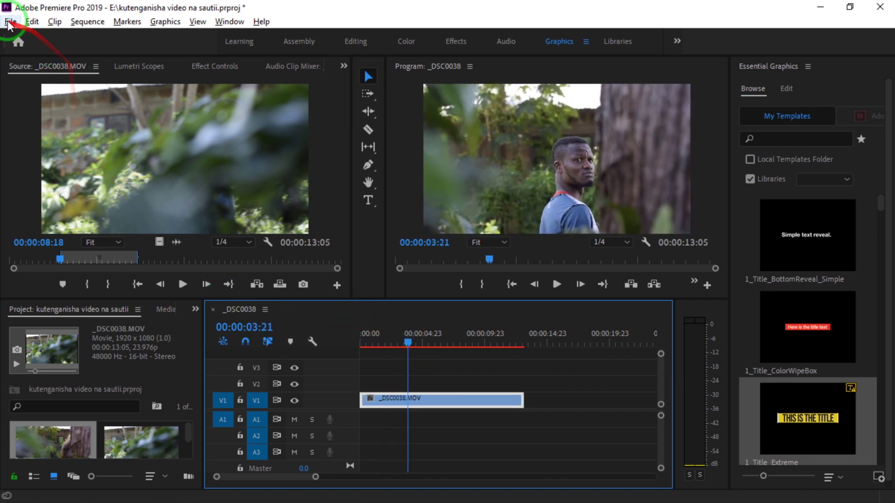
pyautogui.click(10, 22)
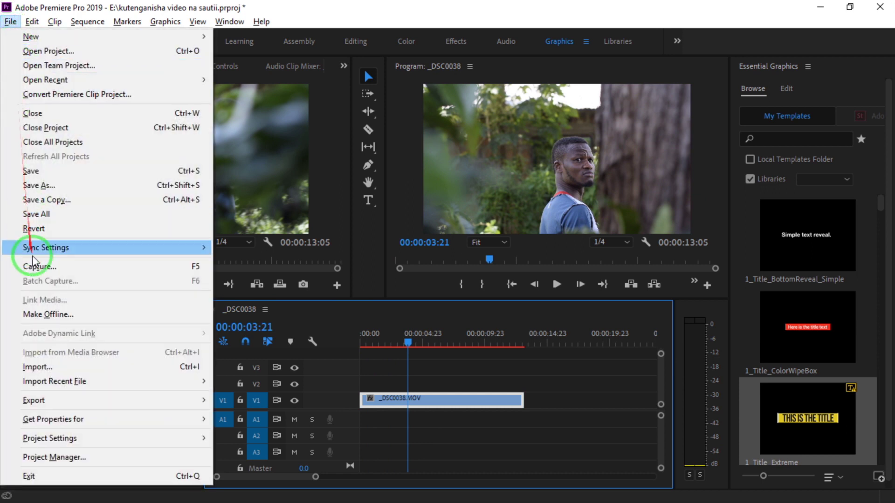
pyautogui.click(42, 368)
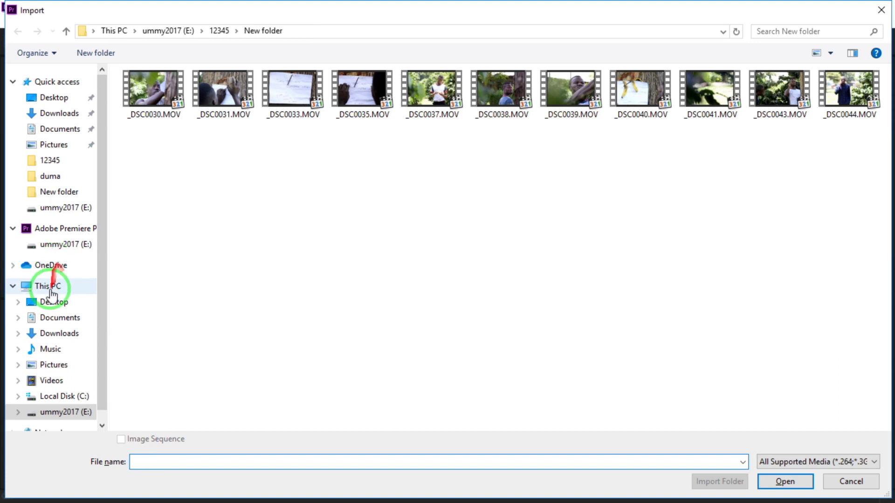
pyautogui.click(65, 413)
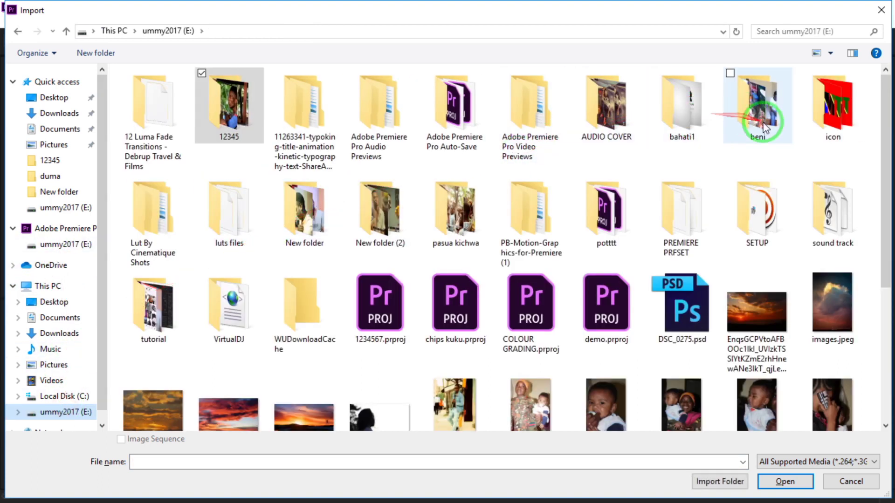
pyautogui.doubleClick(832, 210)
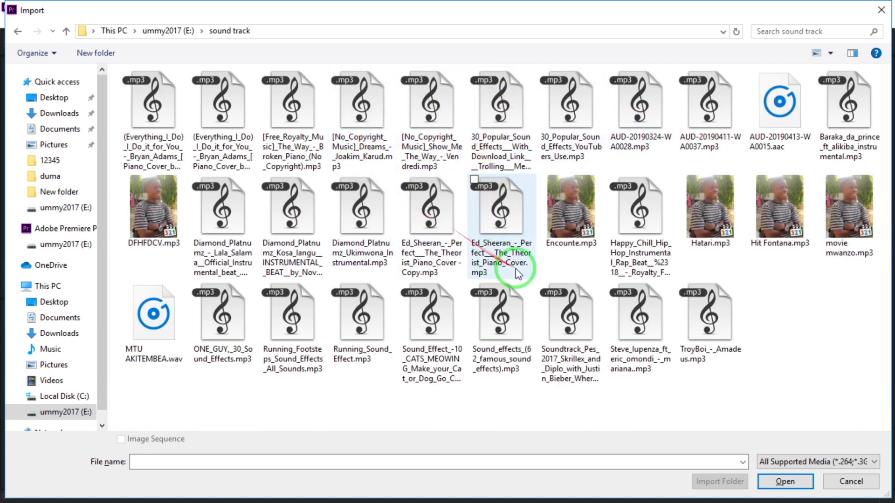
pyautogui.doubleClick(710, 346)
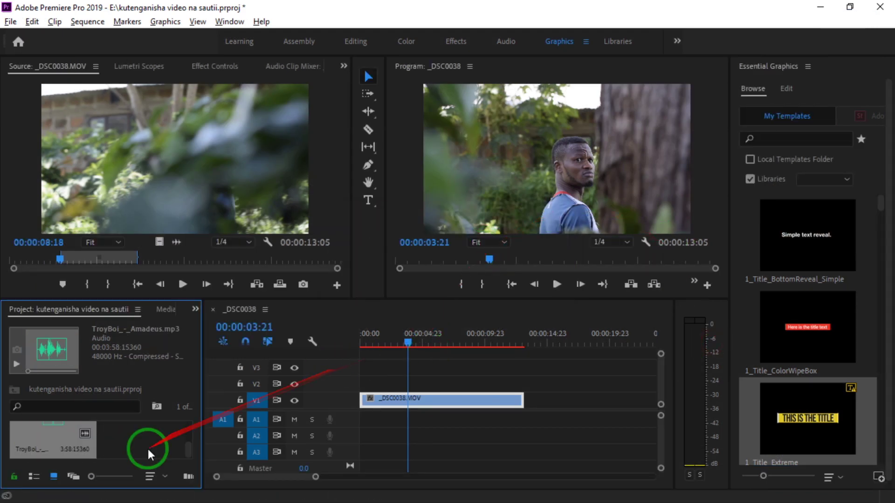
pyautogui.click(46, 433)
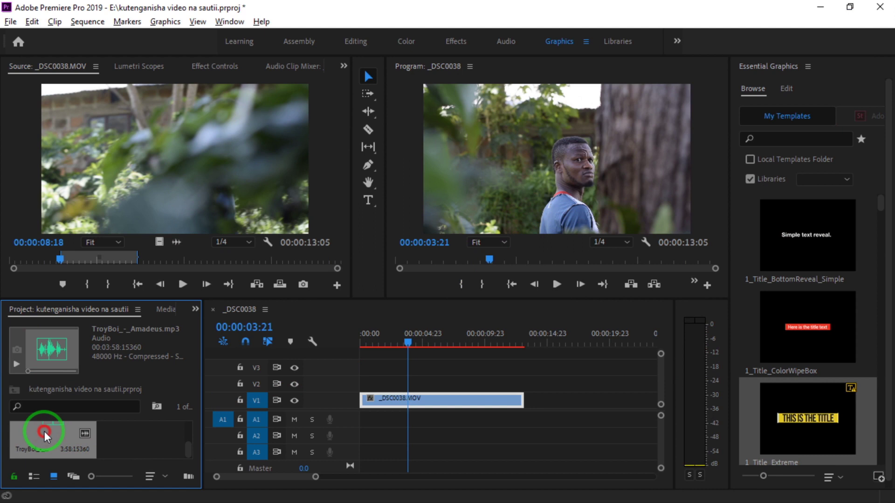
# Step: Mark a 38-second section of TroyBoi_-_Amadeus.mp3, ending near 01;31;20, and drop it audio-only on A1
pyautogui.doubleClick(43, 432)
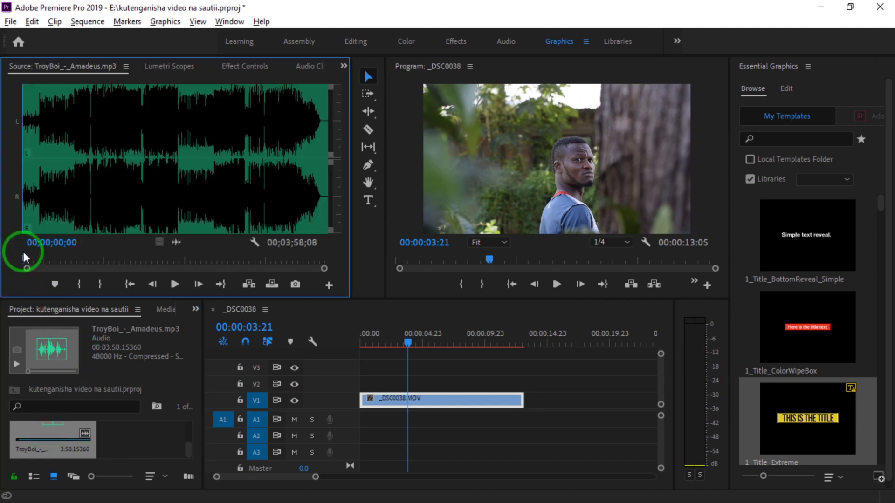
pyautogui.moveTo(28, 258); pyautogui.dragTo(91, 267)
pyautogui.click(80, 284)
pyautogui.click(181, 285)
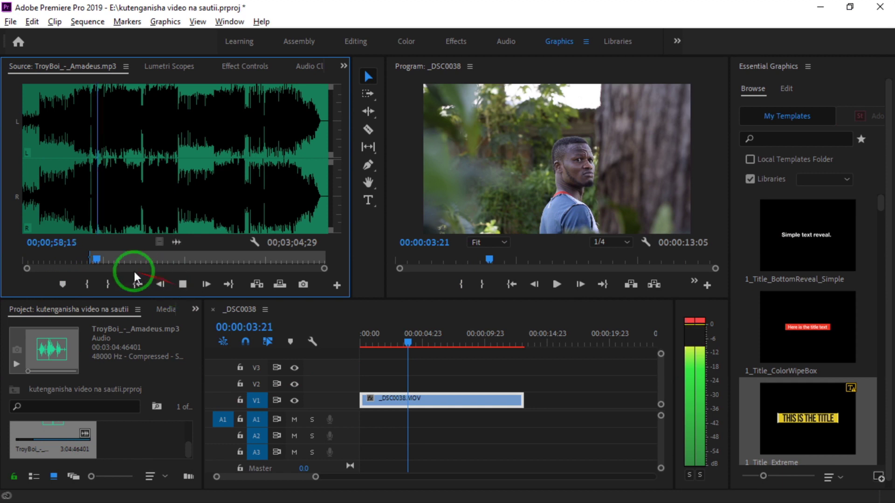
pyautogui.click(102, 259)
pyautogui.moveTo(103, 259); pyautogui.dragTo(139, 265)
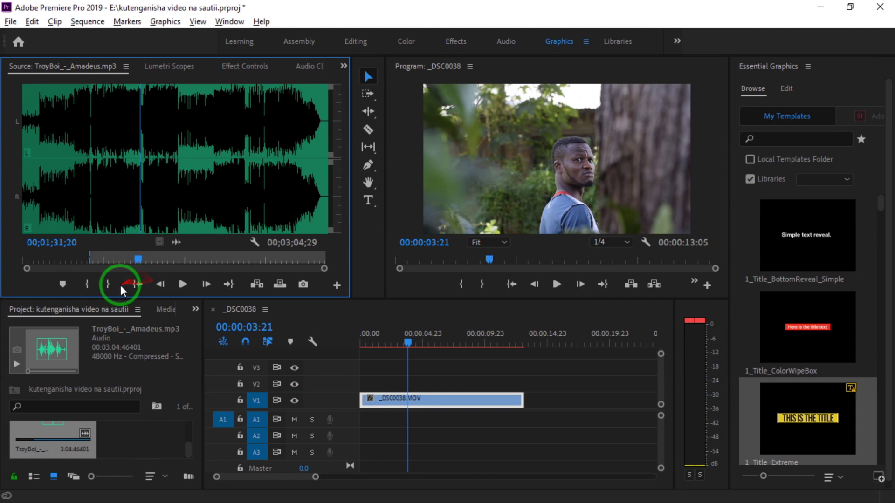
pyautogui.click(107, 284)
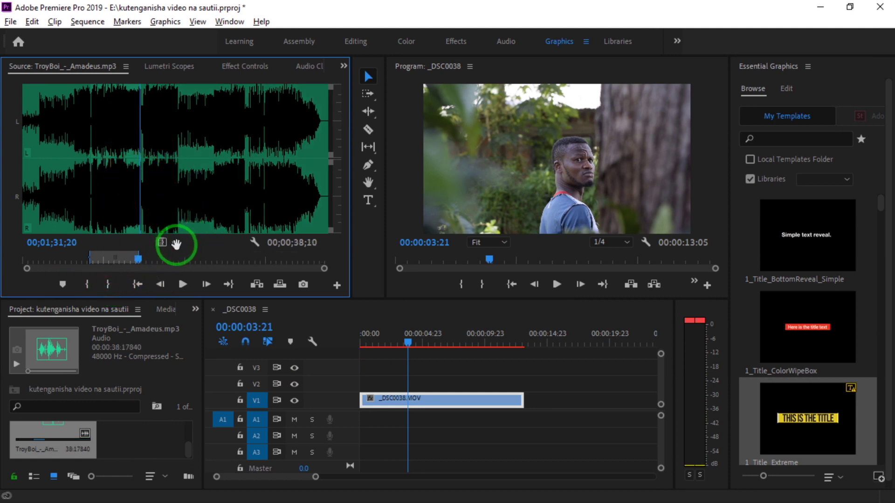
pyautogui.moveTo(176, 243); pyautogui.dragTo(364, 423)
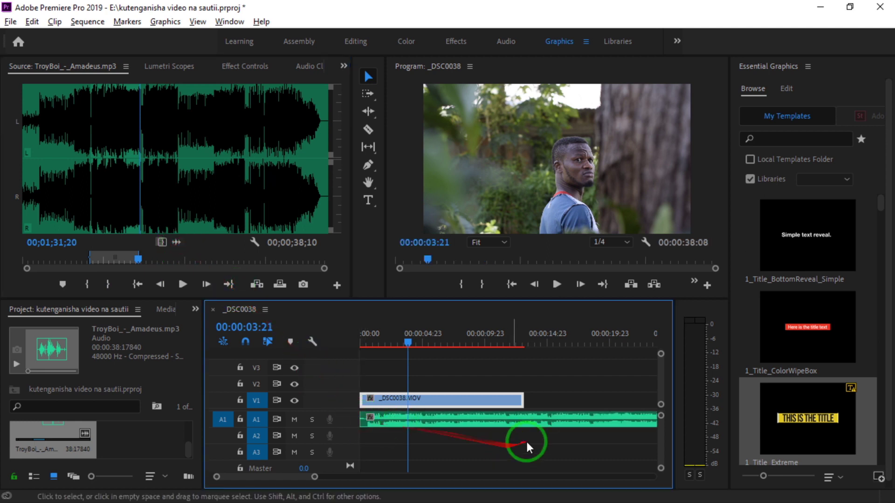
# Step: Razor the A1 music where the video clip ends and delete the leftover part
pyautogui.moveTo(315, 478); pyautogui.dragTo(375, 477)
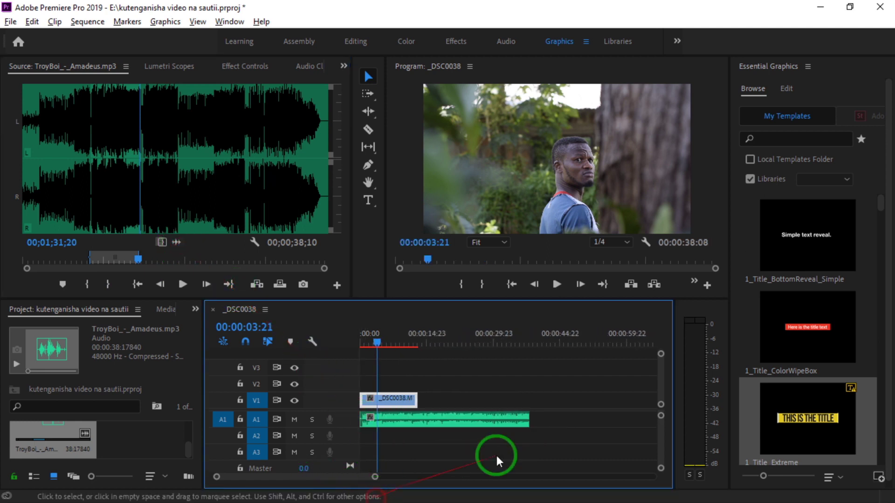
pyautogui.moveTo(526, 420); pyautogui.dragTo(514, 421)
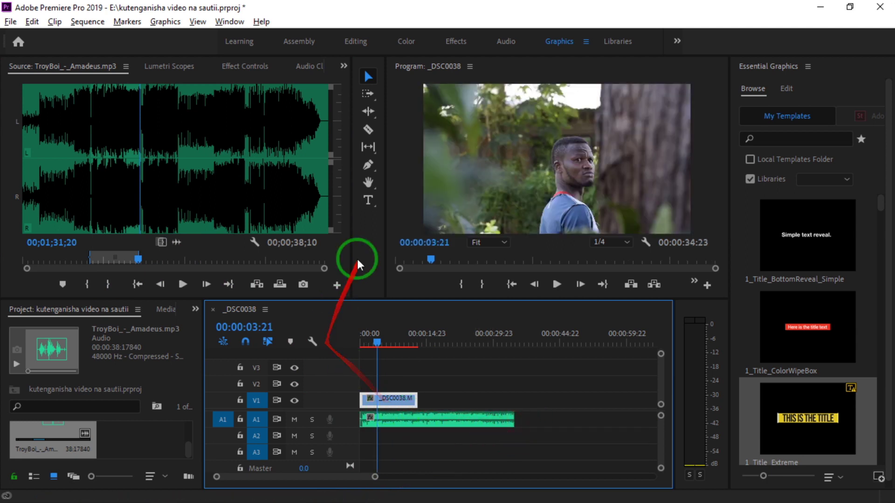
pyautogui.click(369, 129)
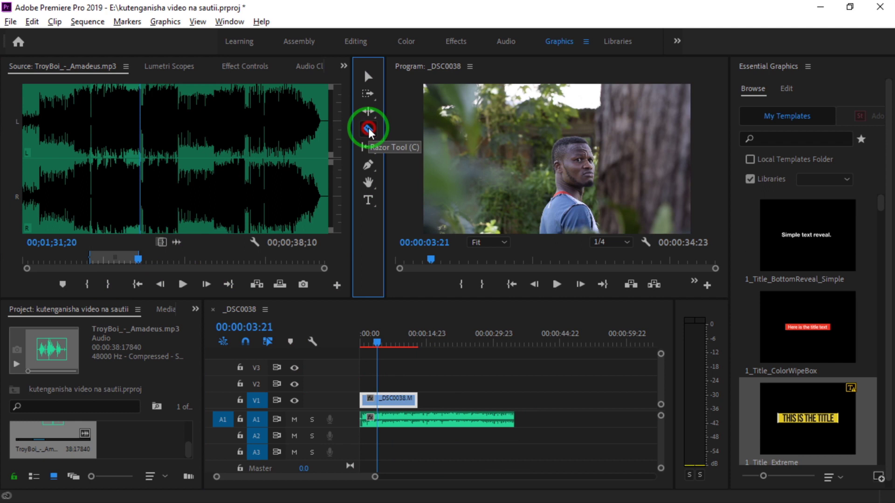
pyautogui.click(419, 420)
pyautogui.press('v')
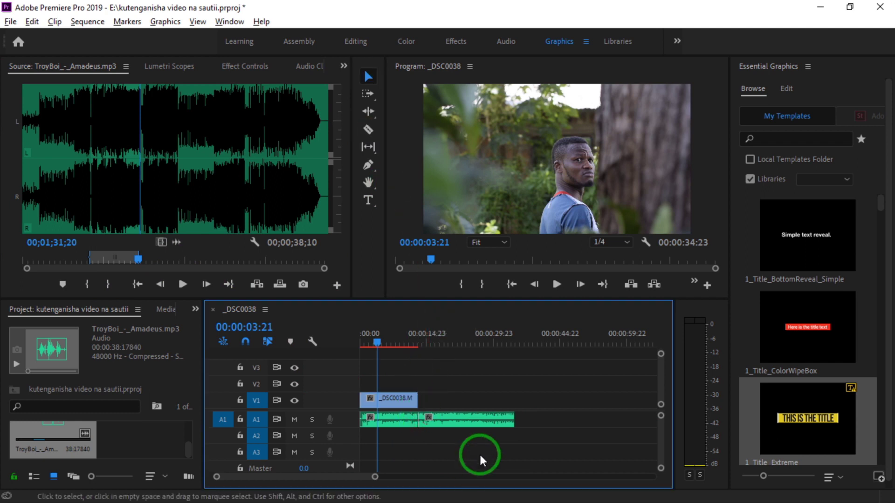
pyautogui.click(465, 417)
pyautogui.press('Delete')
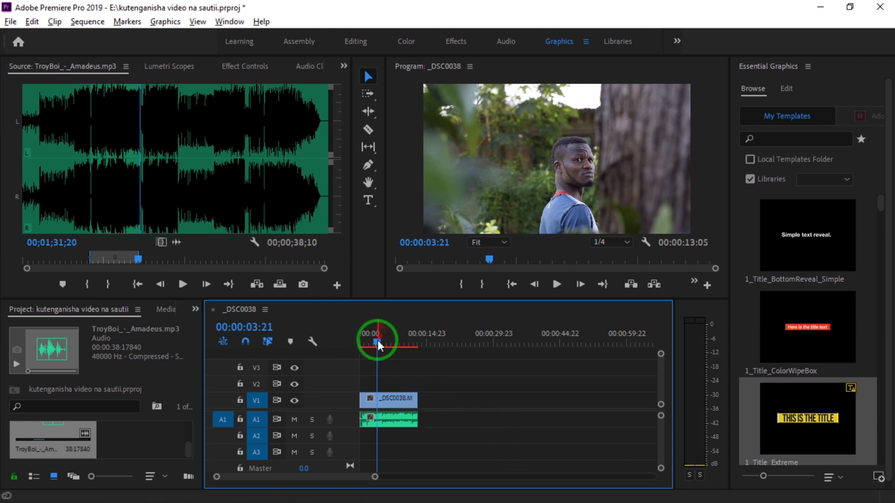
# Step: Return the playhead to 00:00:00:00 and play the edited sequence
pyautogui.click(358, 340)
pyautogui.moveTo(357, 339); pyautogui.dragTo(328, 342)
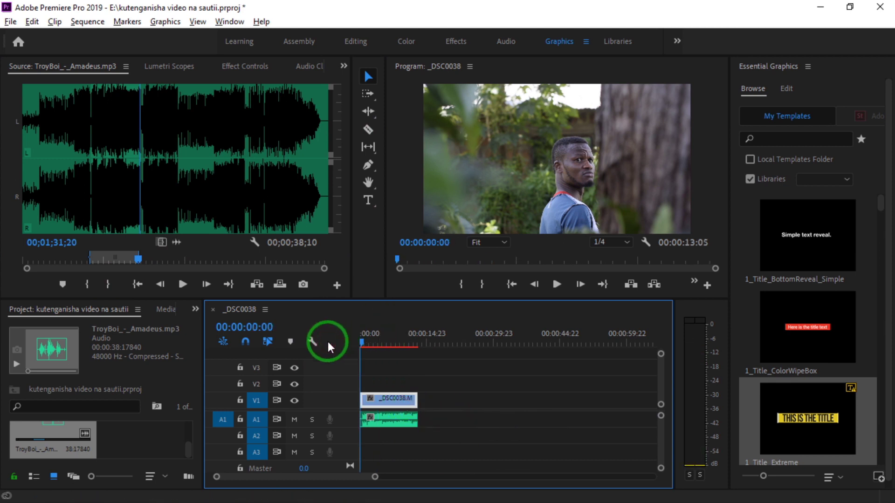
pyautogui.press('space')
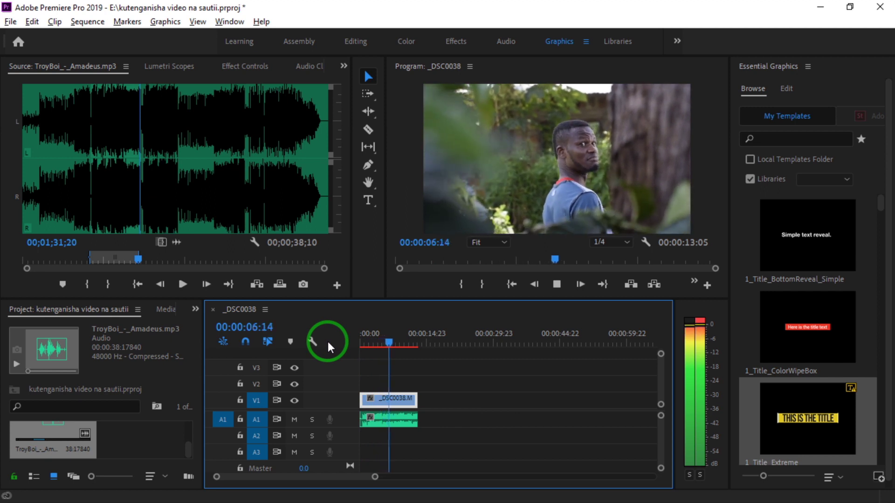
pyautogui.press('space')
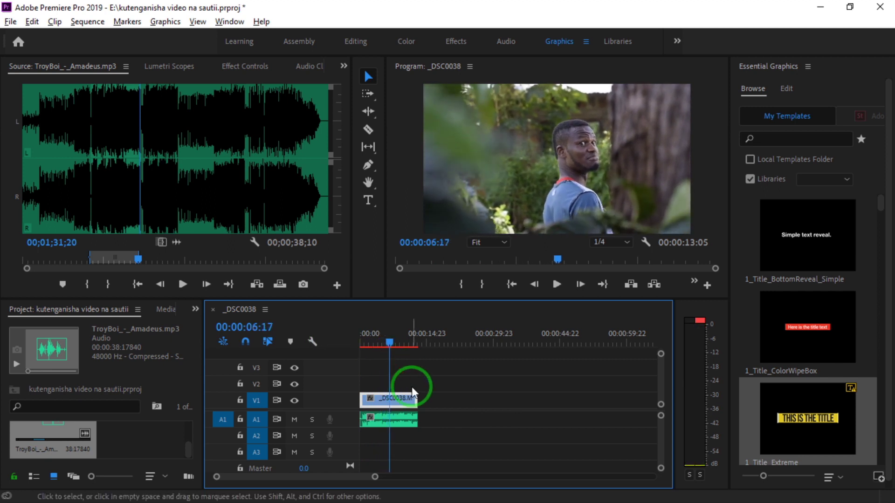